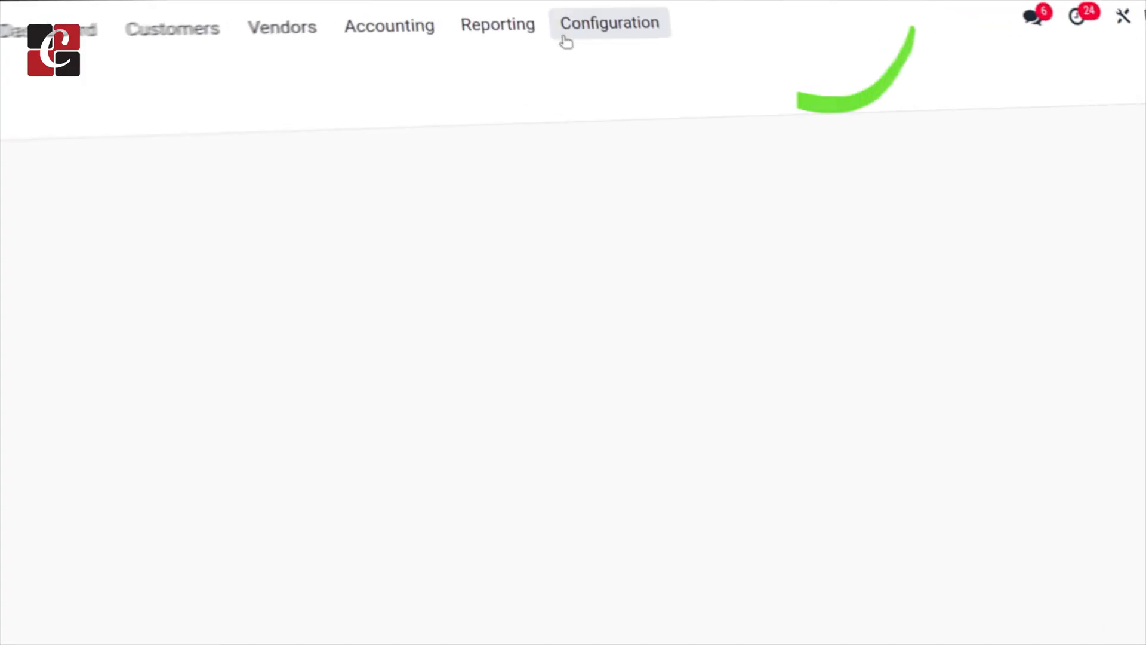
Reach the Sale Receipt option under Accounting Configuration > Settings as a preview
left_click(566, 36)
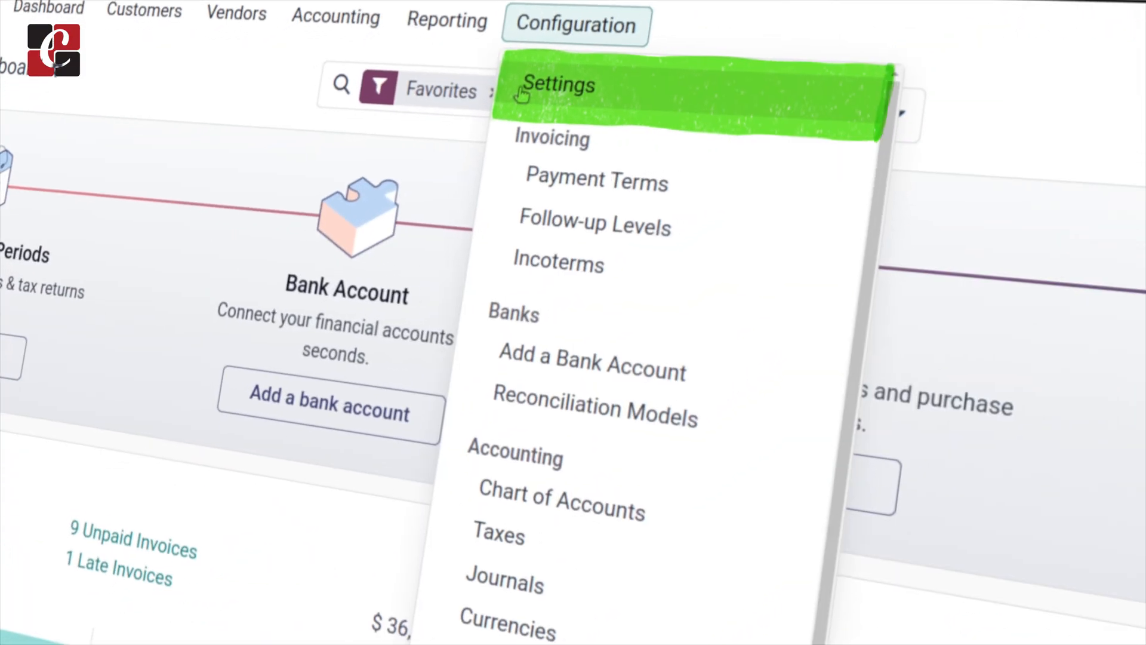
left_click(558, 84)
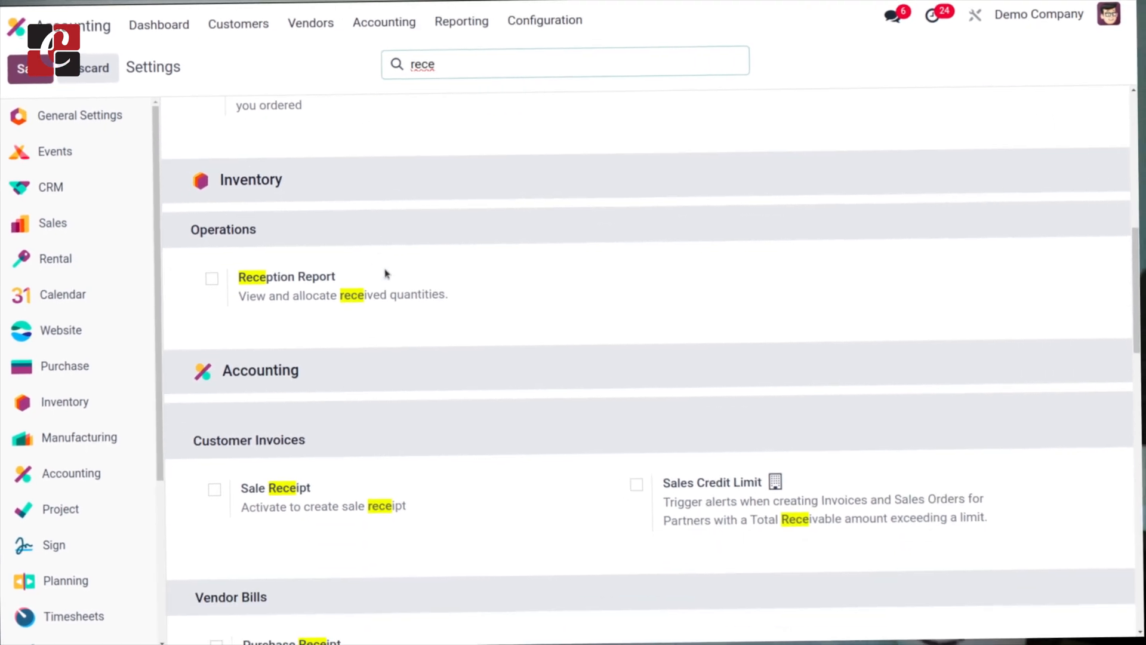
scroll(386, 273, "down", 2)
left_click(214, 489)
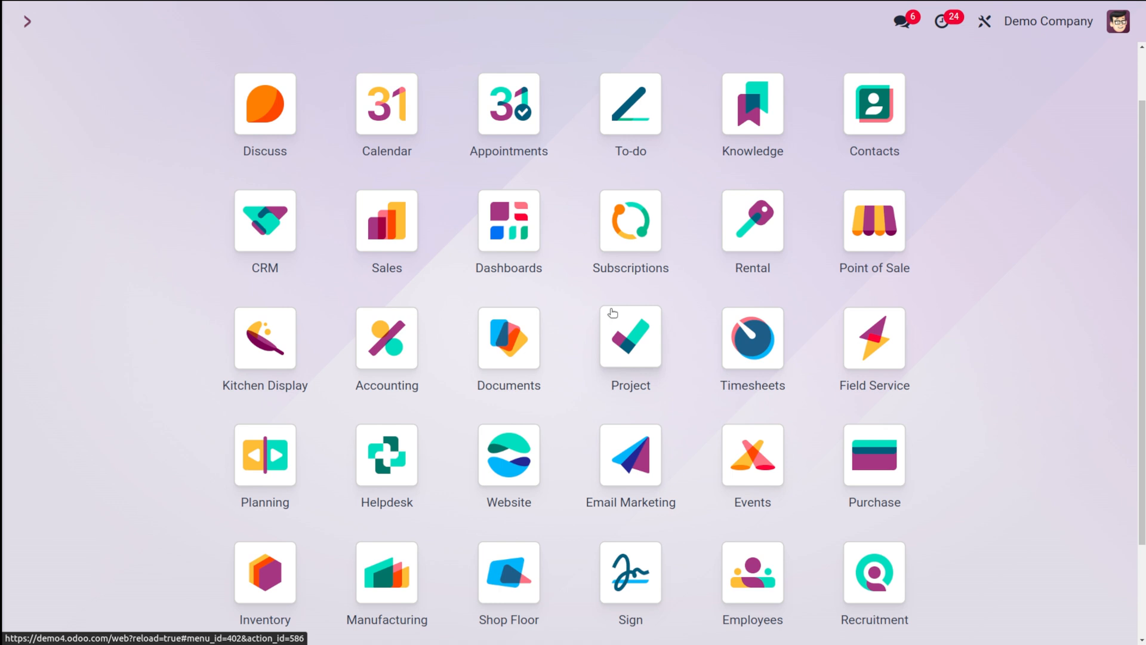
Enable Sale Receipt in Accounting settings and save the change
left_click(397, 373)
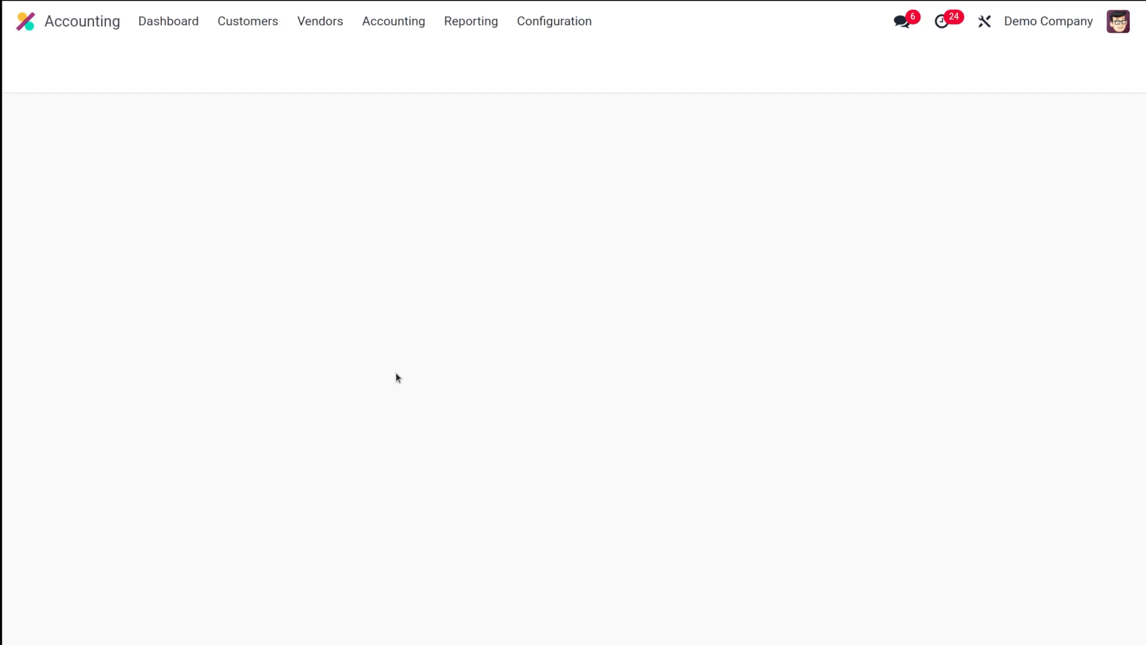
left_click(548, 22)
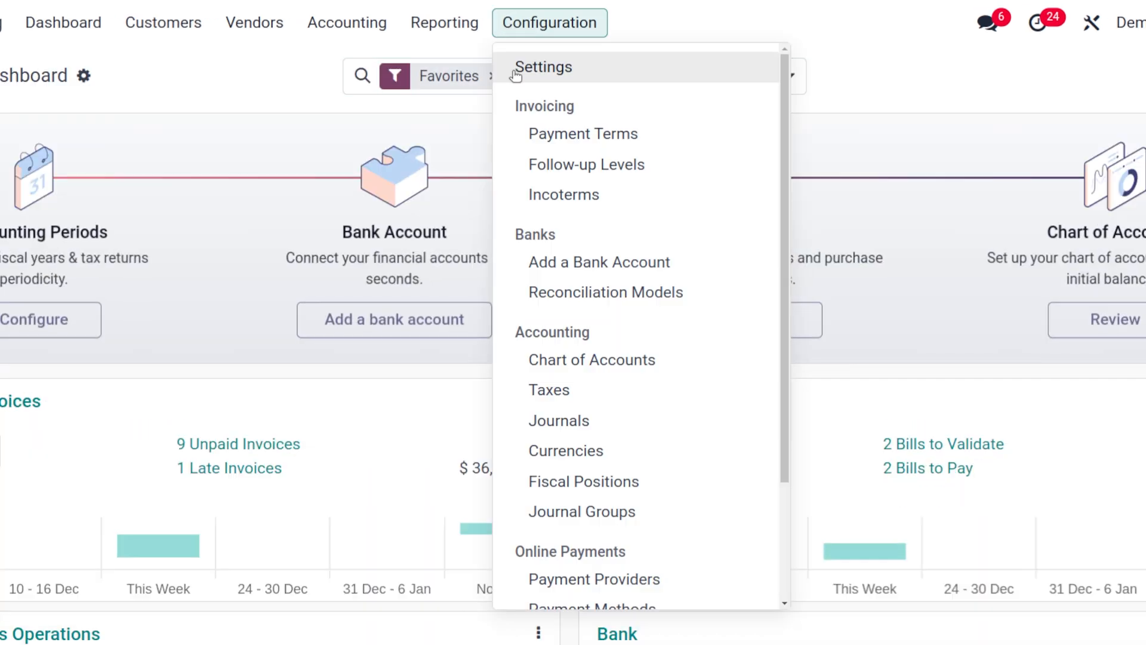
left_click(543, 67)
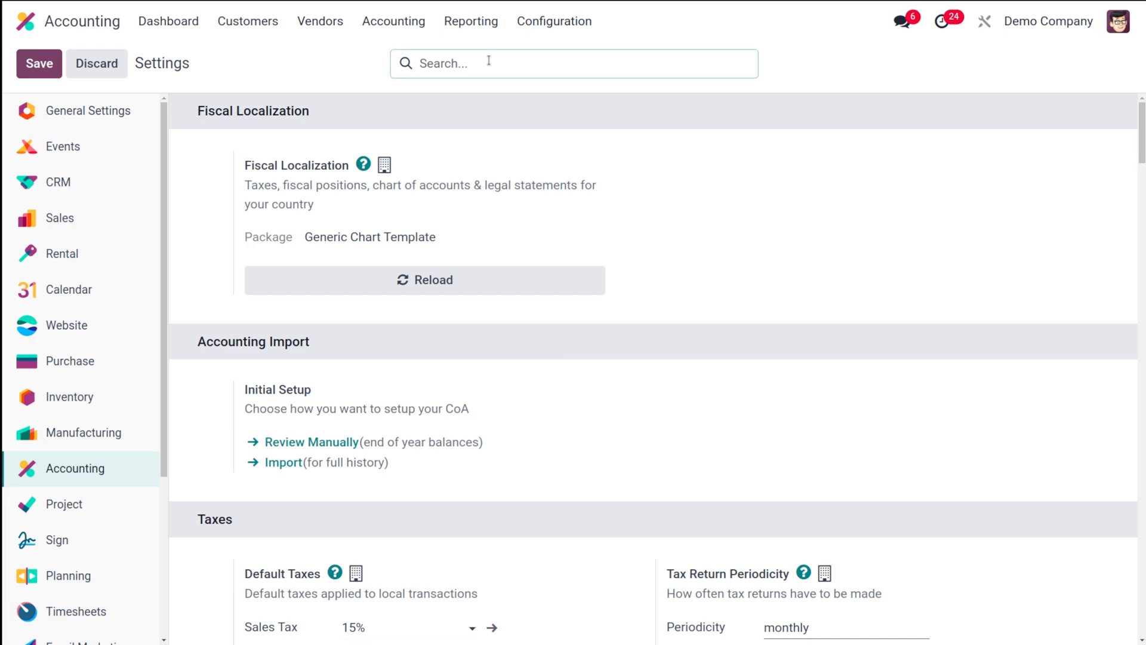
type("rec")
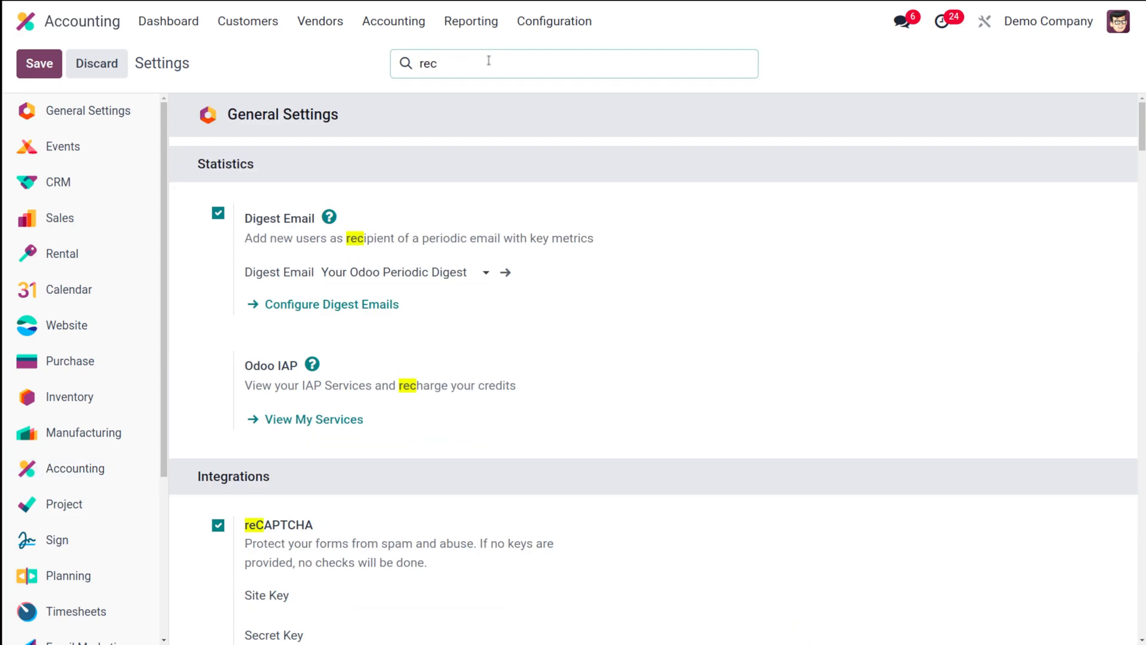
type("e")
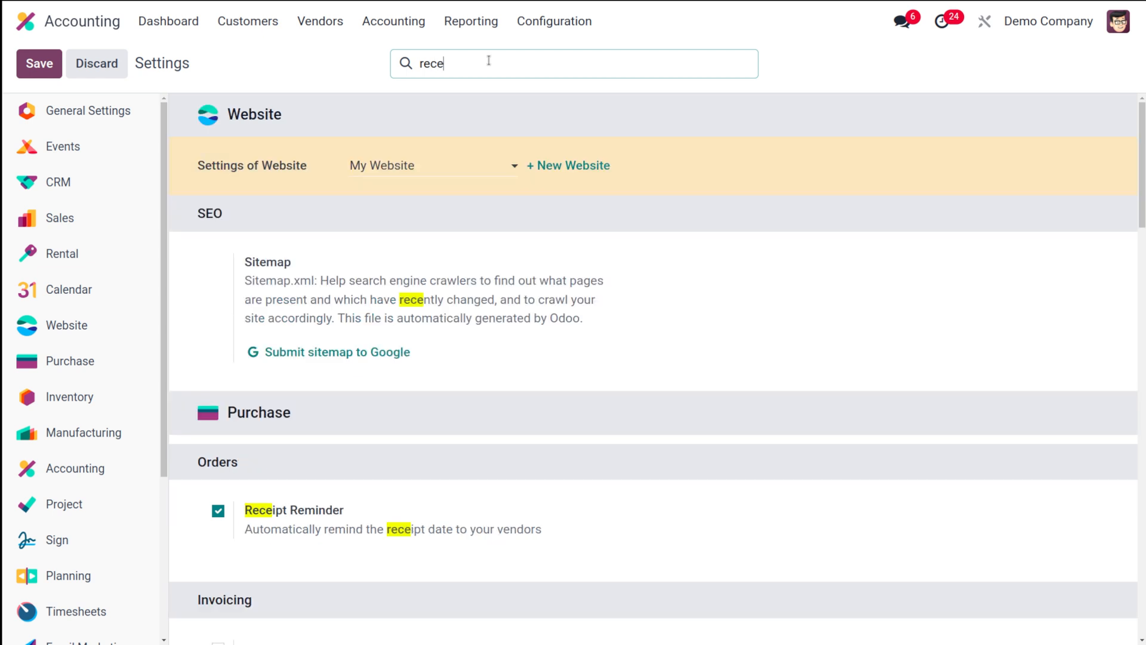
scroll(391, 269, "down", 5)
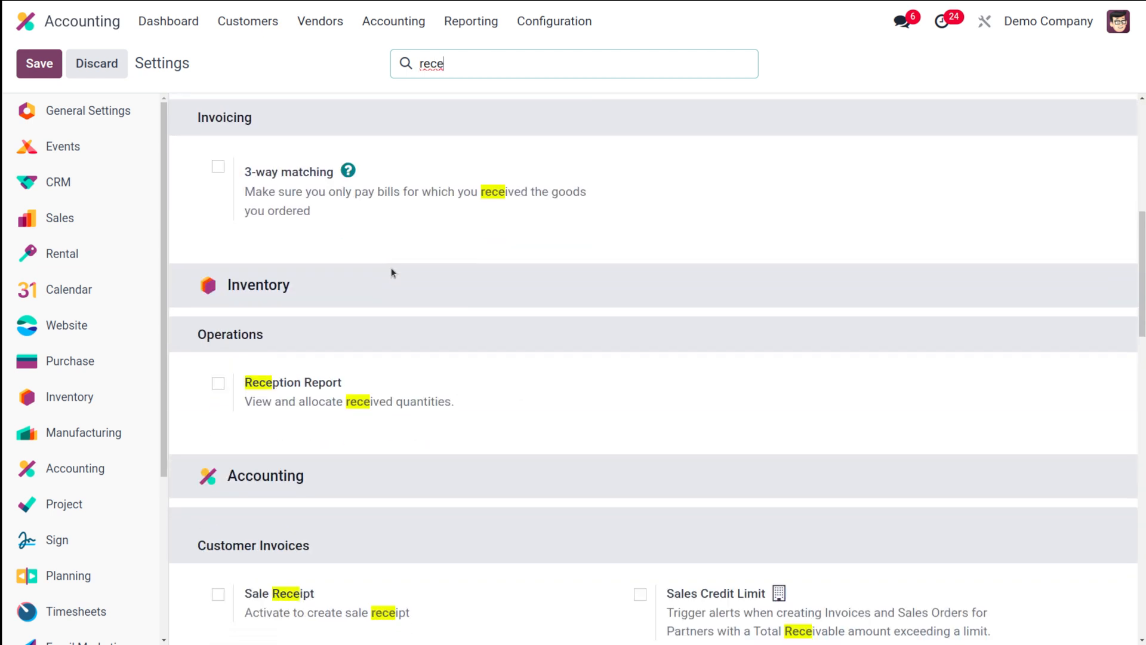
scroll(392, 268, "down", 2)
scroll(391, 268, "down", 2)
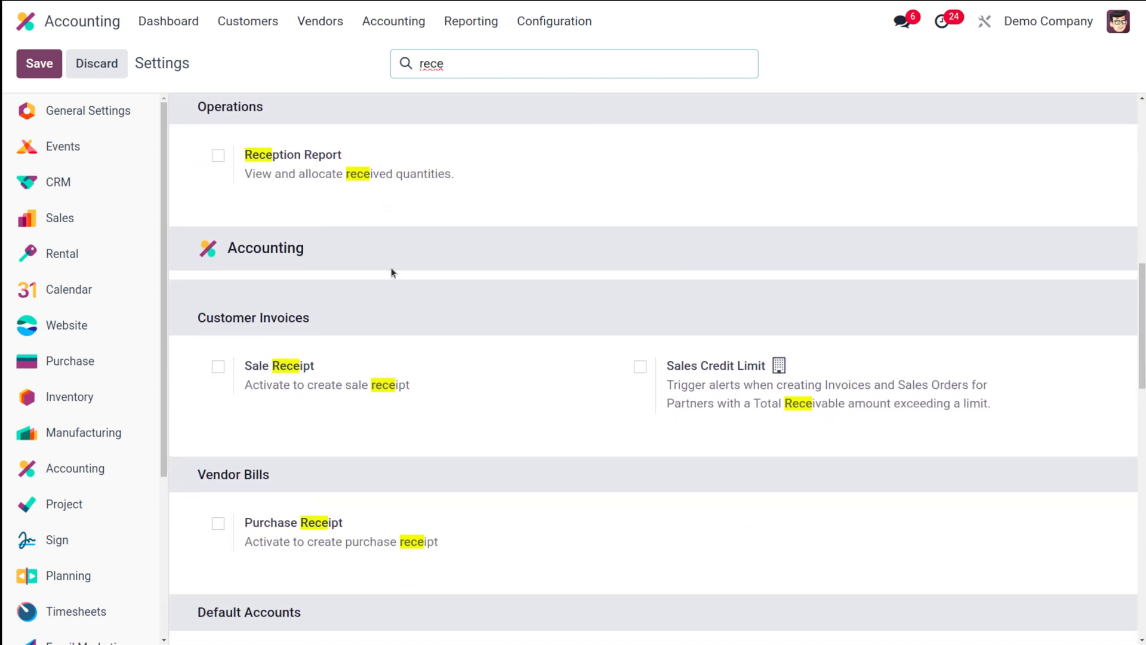
left_click(218, 367)
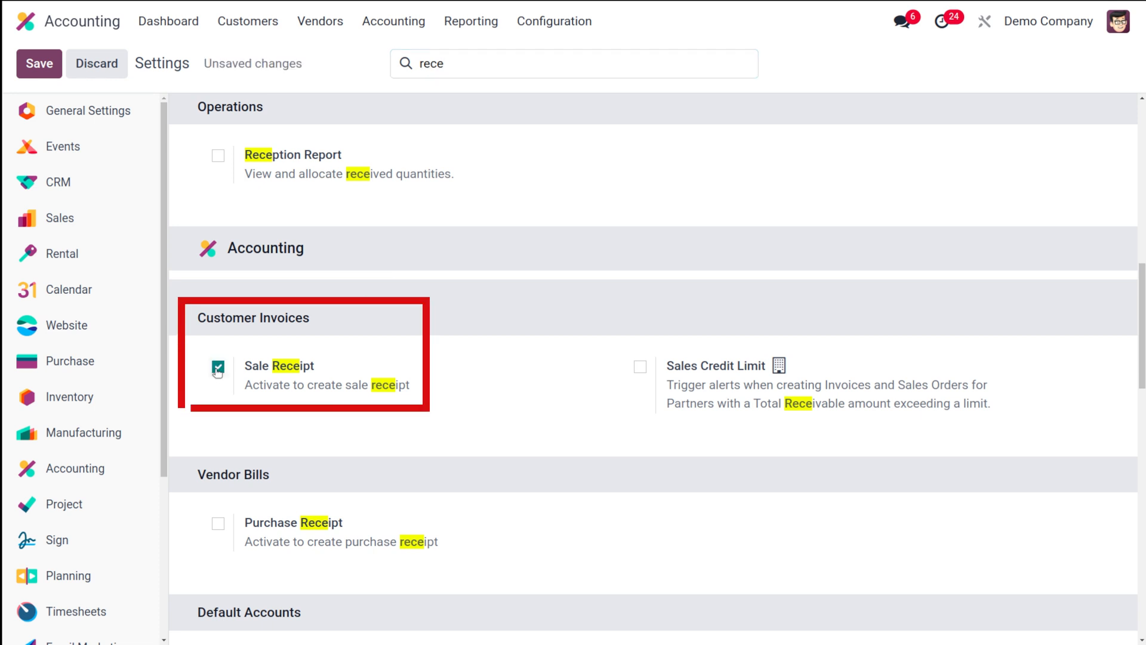
left_click(39, 64)
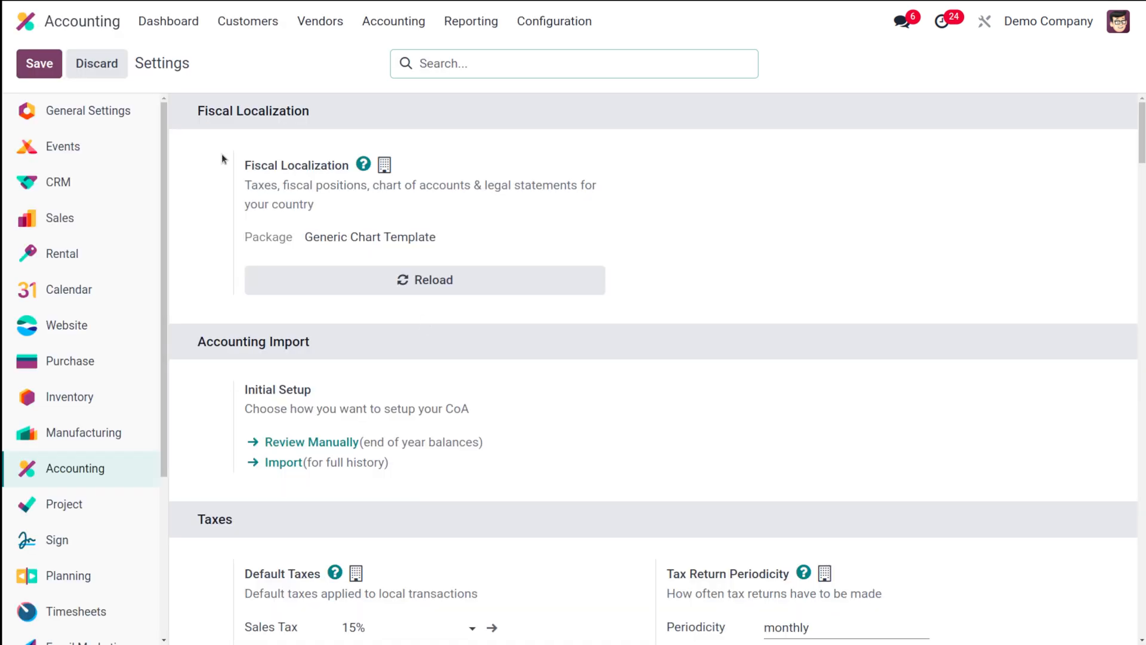
Go from the dashboard to Customers > Receipts to show the sales receipts list
left_click(169, 21)
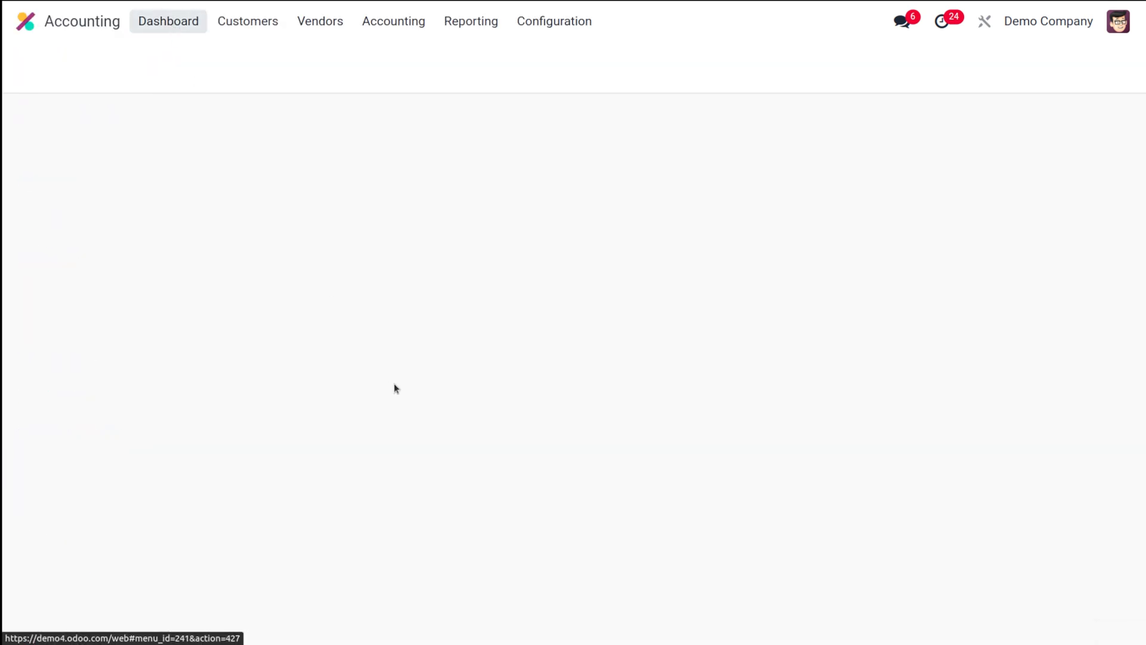
left_click(248, 22)
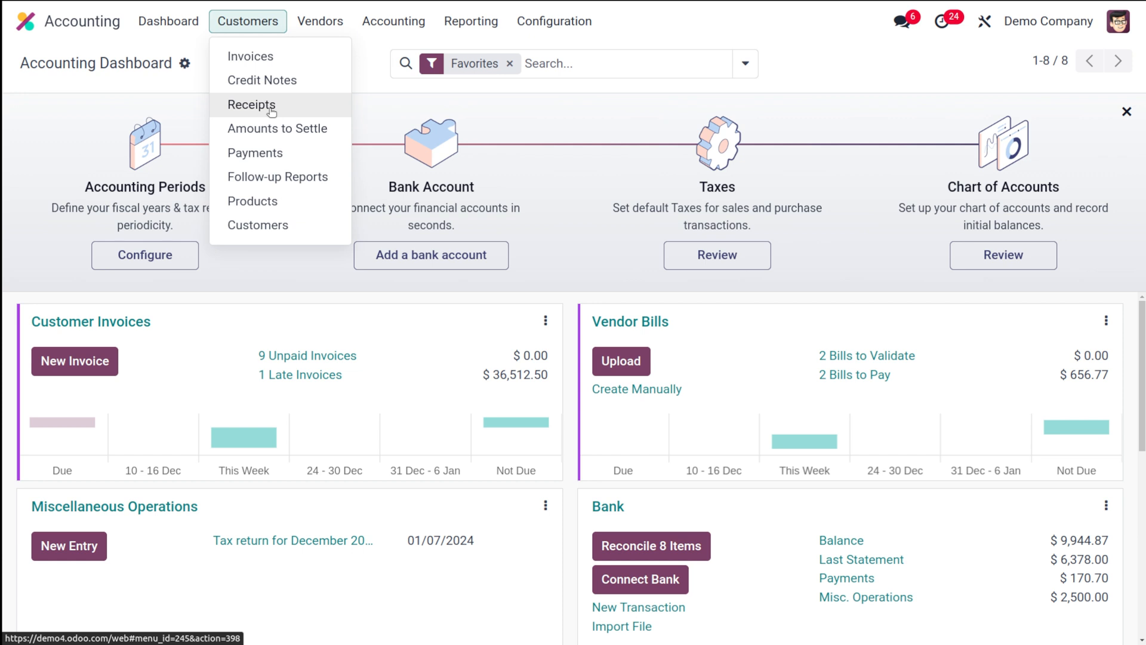
left_click(272, 111)
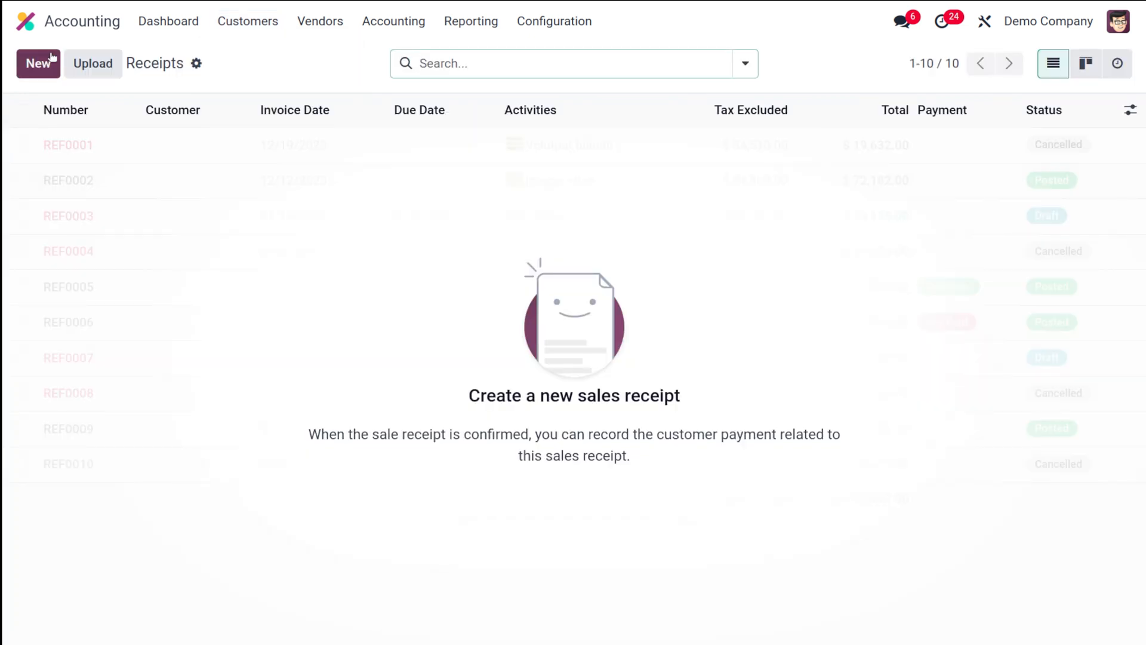
Create a new receipt for customer Deco Addict with invoice date 12/20/2023
left_click(39, 63)
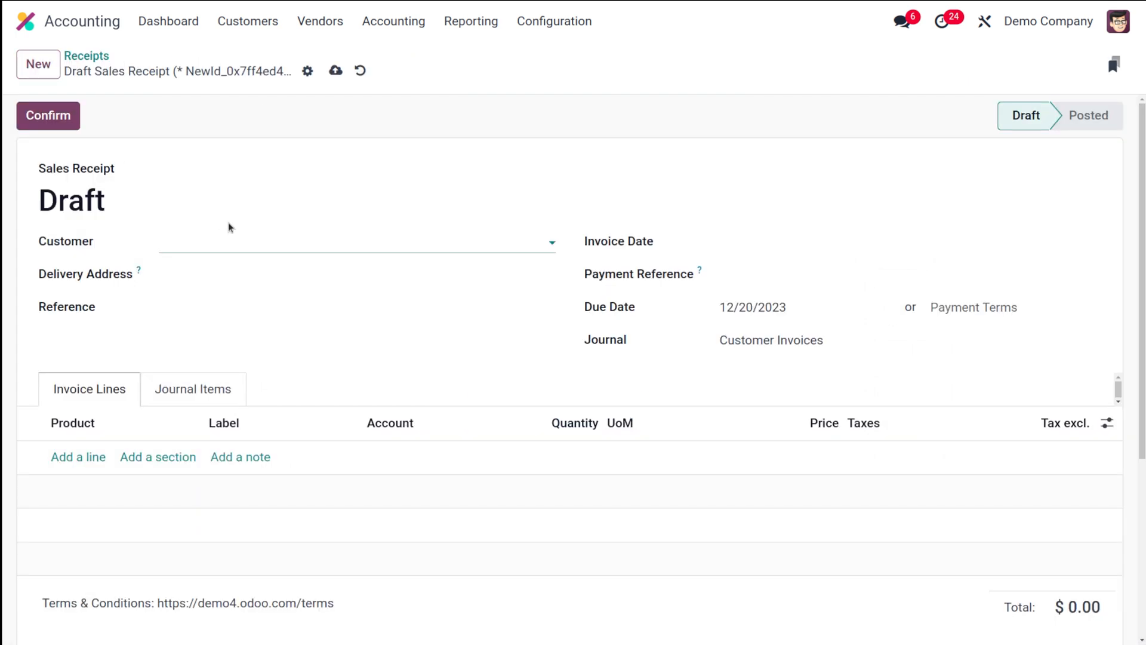
left_click(230, 238)
type("Deco Addict")
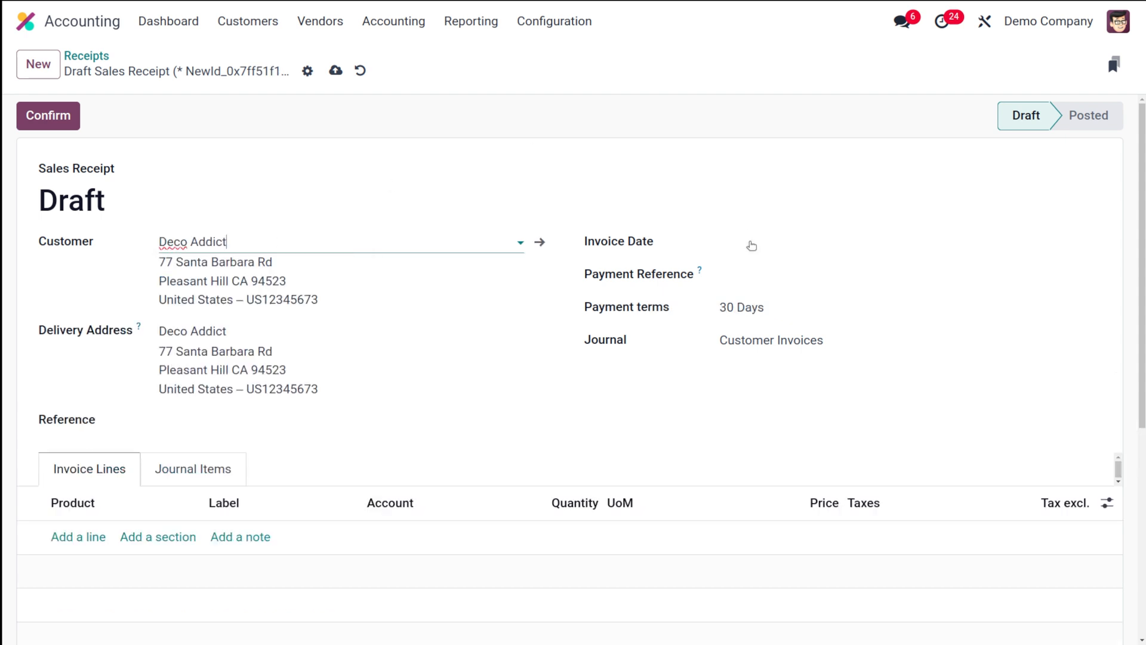
left_click(751, 246)
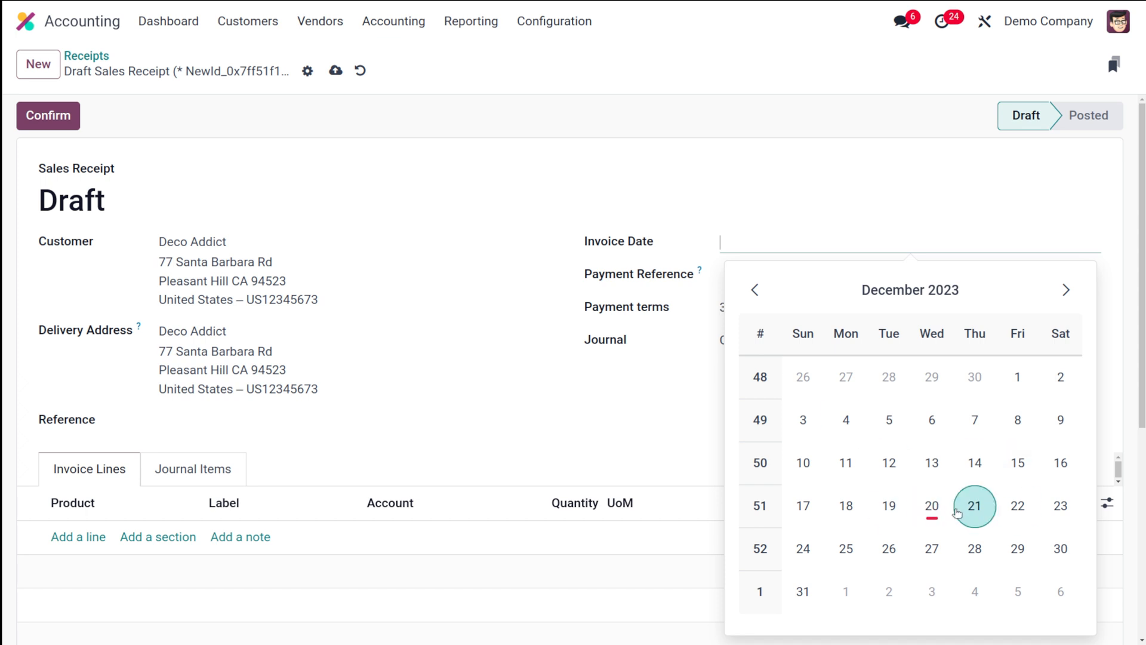
left_click(972, 509)
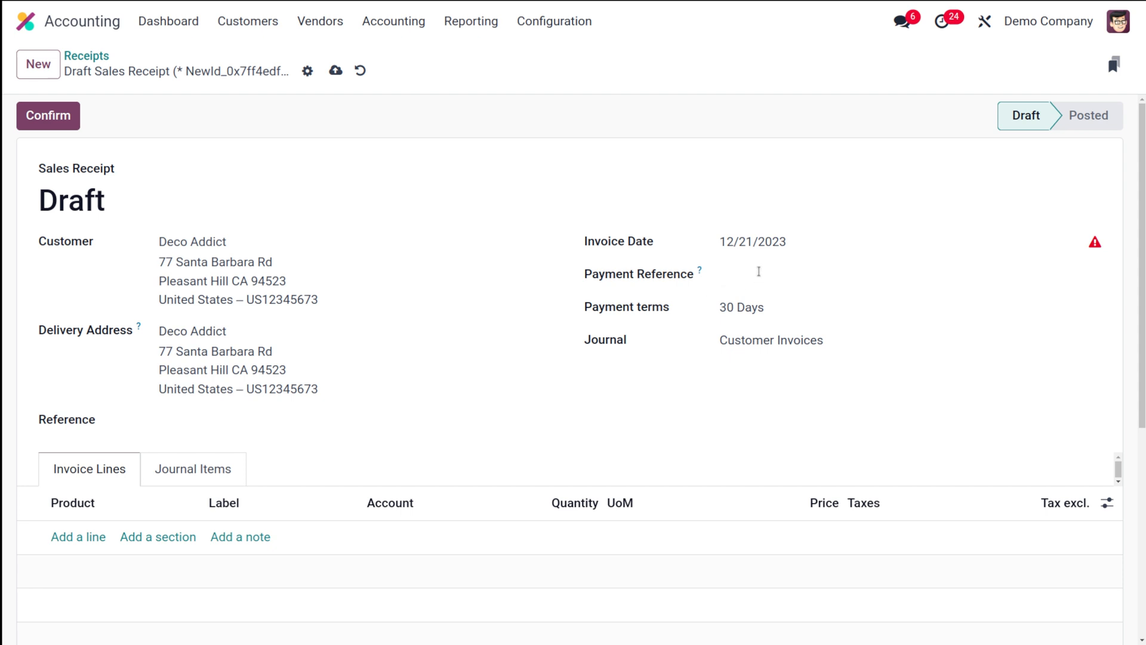
left_click(882, 244)
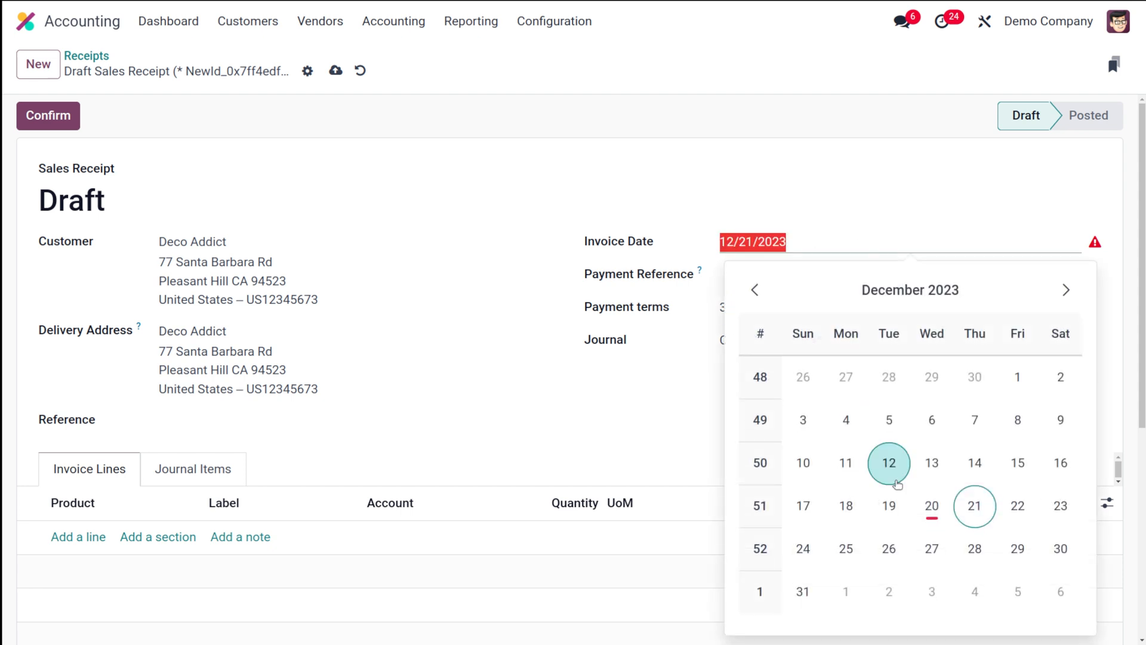
key("Escape")
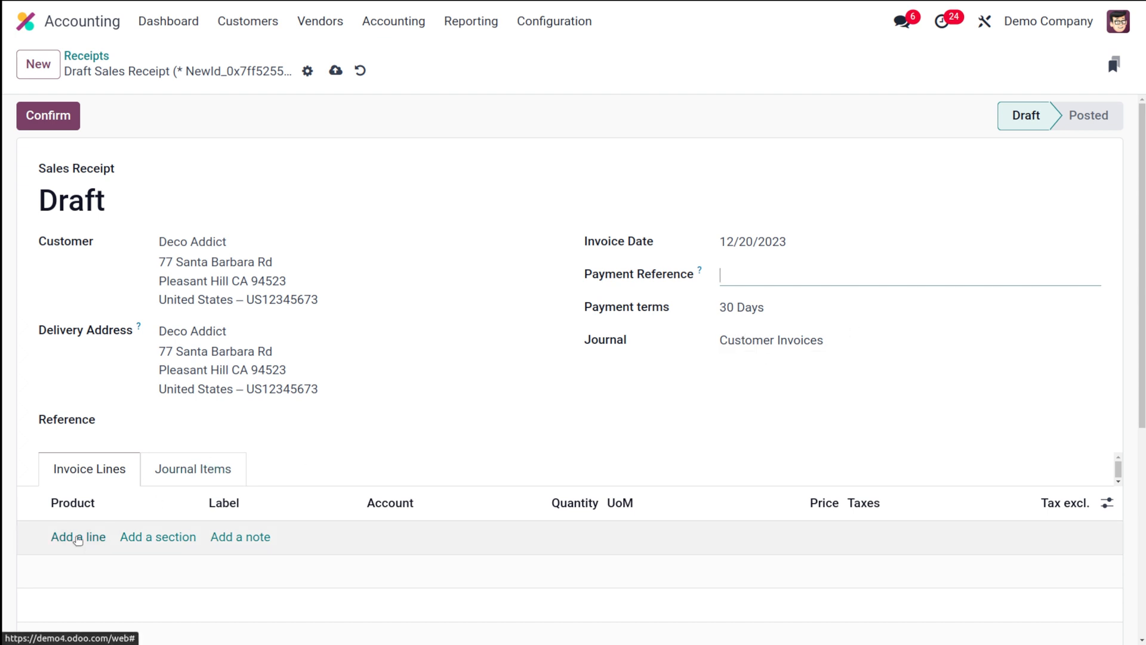
Add one [CONS_0001] Whiteboard Pen line at 1.20 with 15% tax and review its journal items
left_click(79, 538)
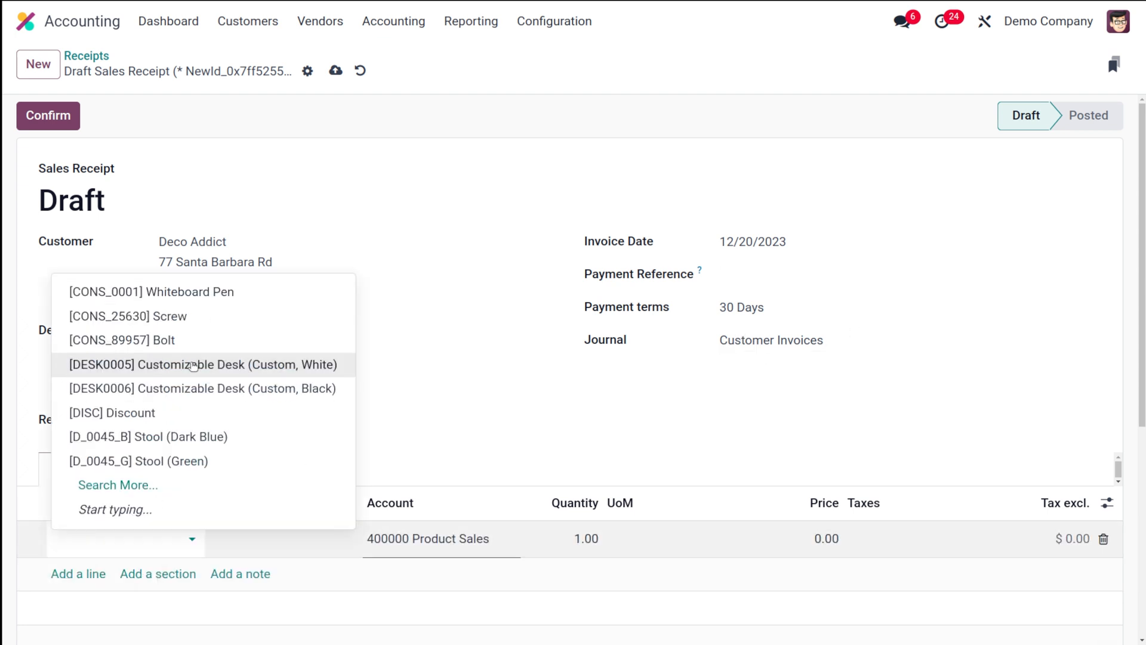
left_click(152, 292)
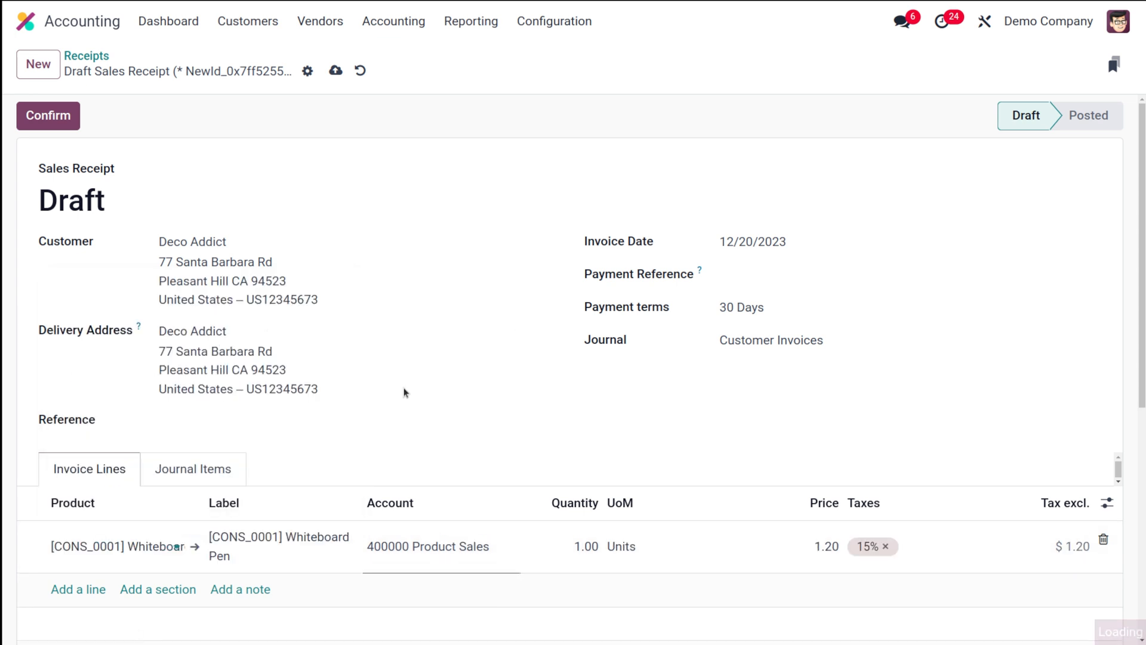
left_click(399, 416)
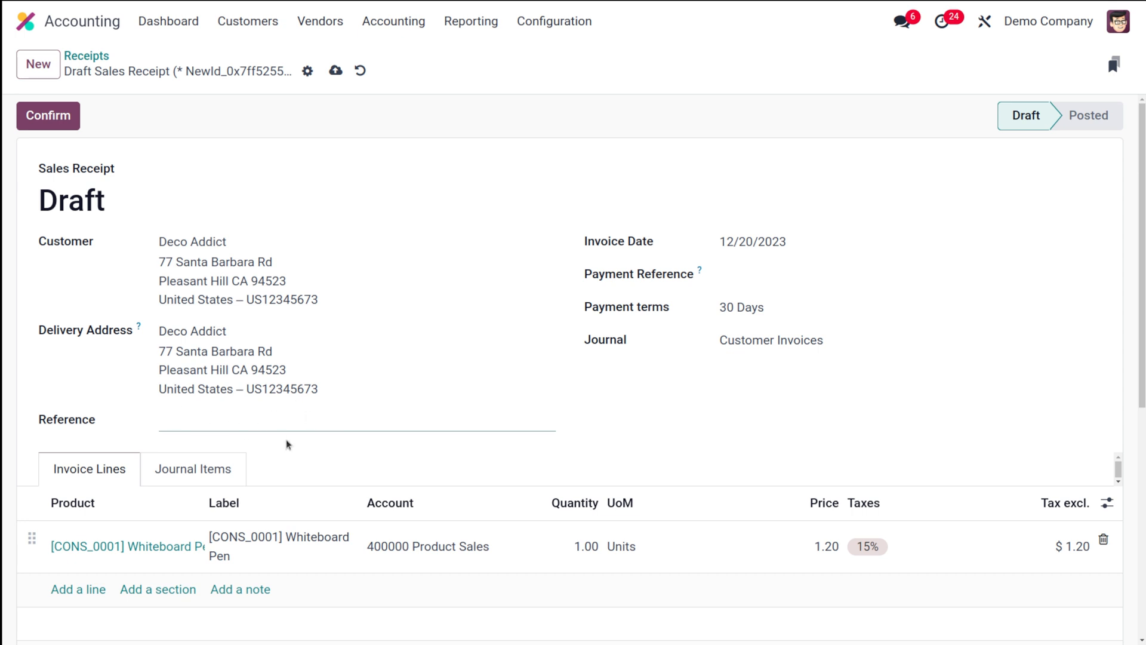
scroll(286, 444, "down", 3)
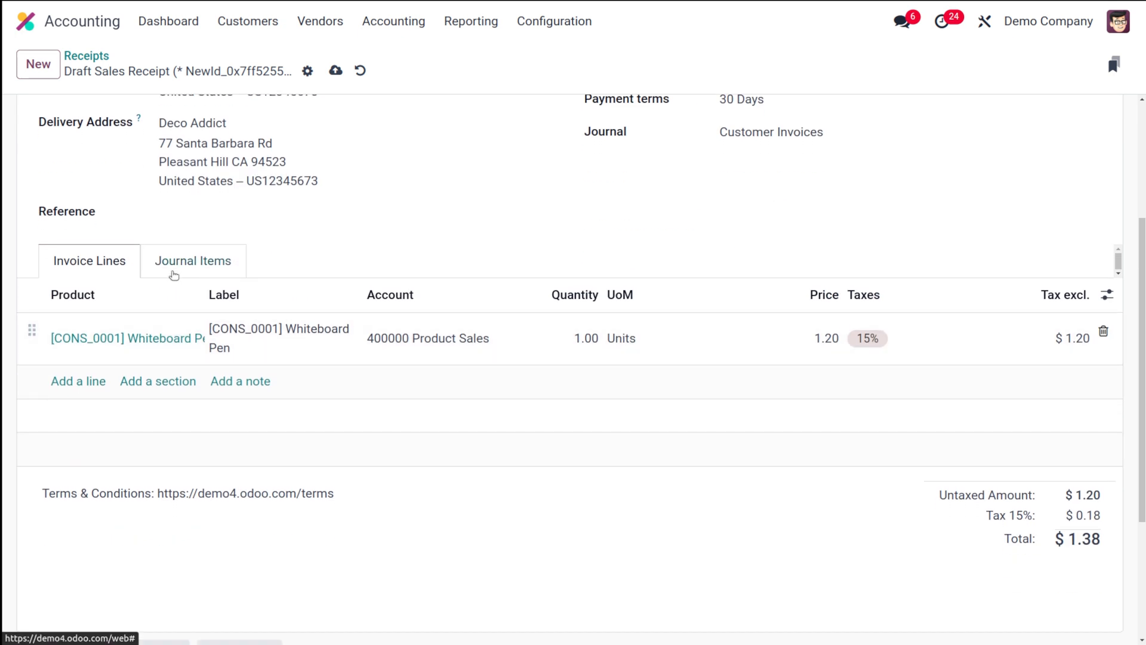
left_click(193, 261)
scroll(250, 335, "up", 3)
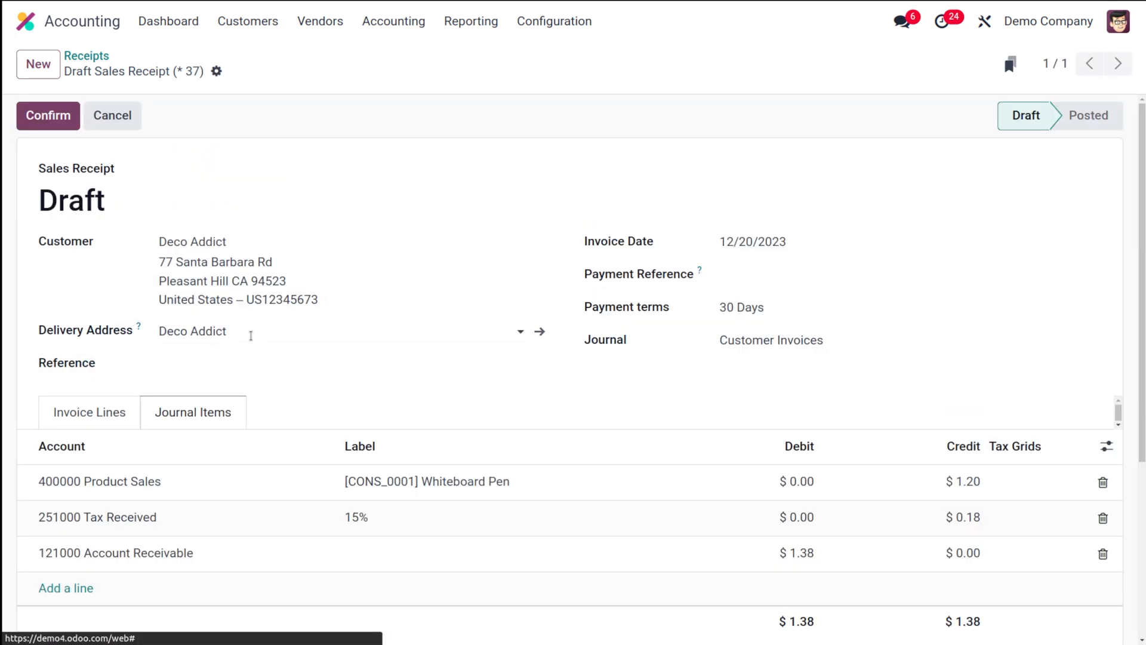
left_click(77, 411)
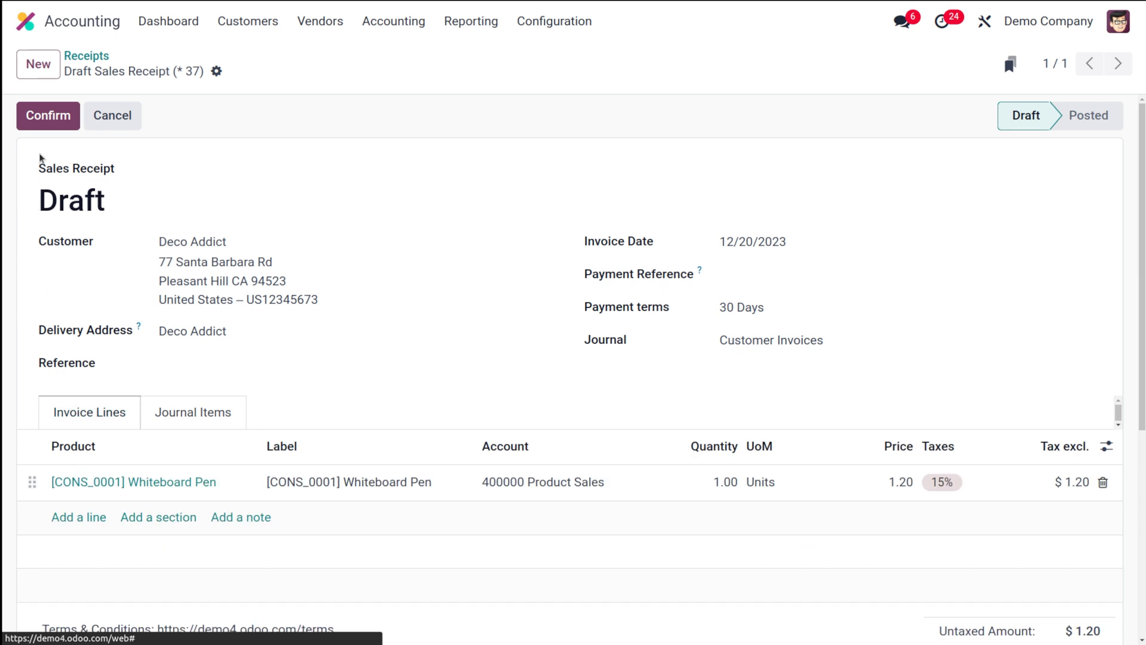
Confirm the receipt as INV/2023/00006 and register its $1.38 Bank payment dated 12/20/2023
left_click(53, 115)
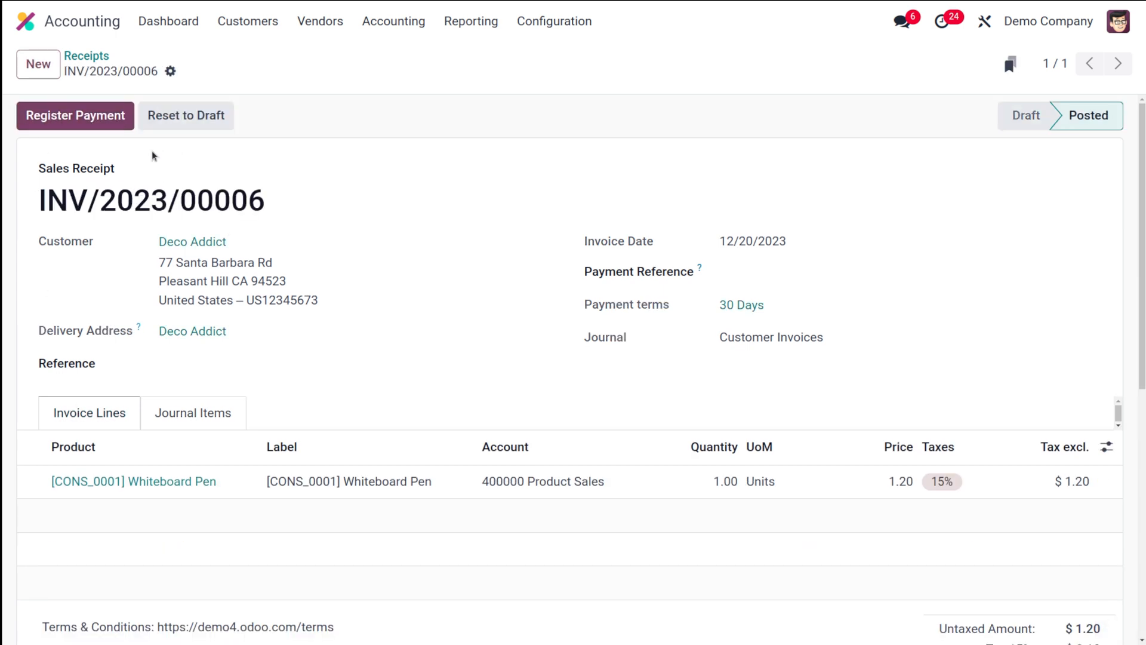
left_click(92, 120)
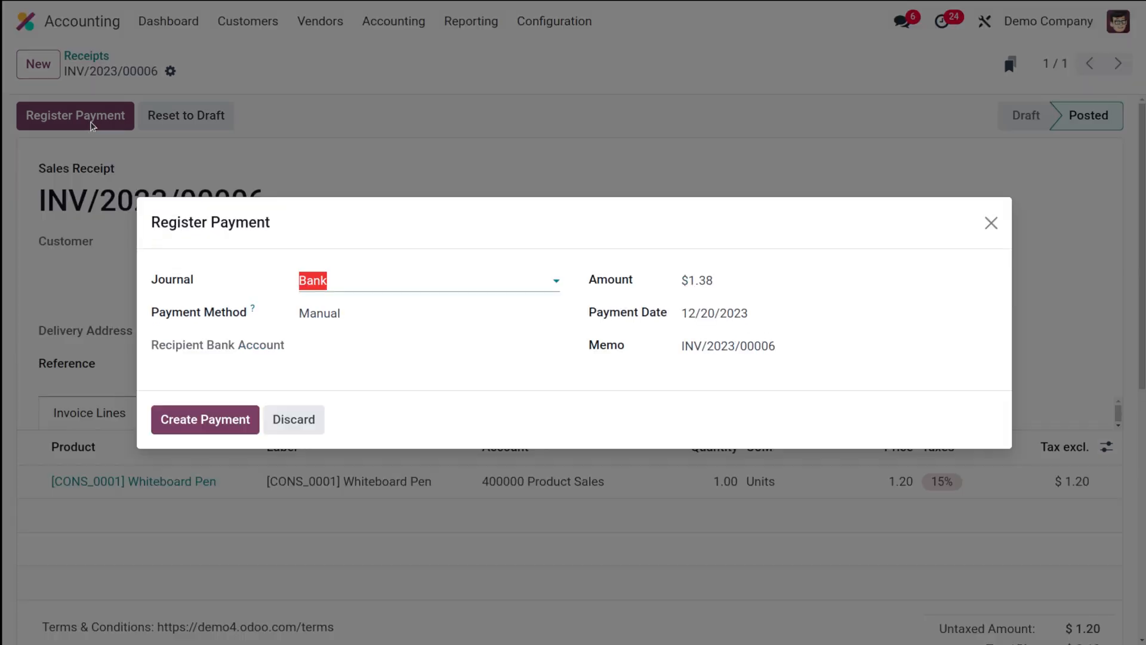
left_click(204, 419)
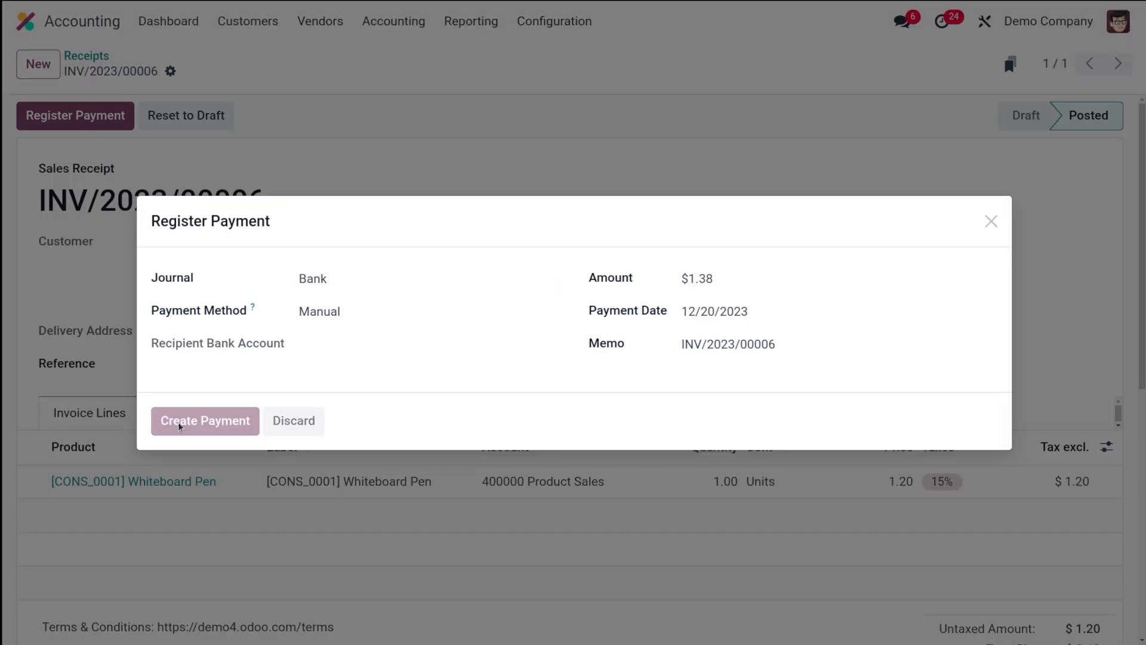